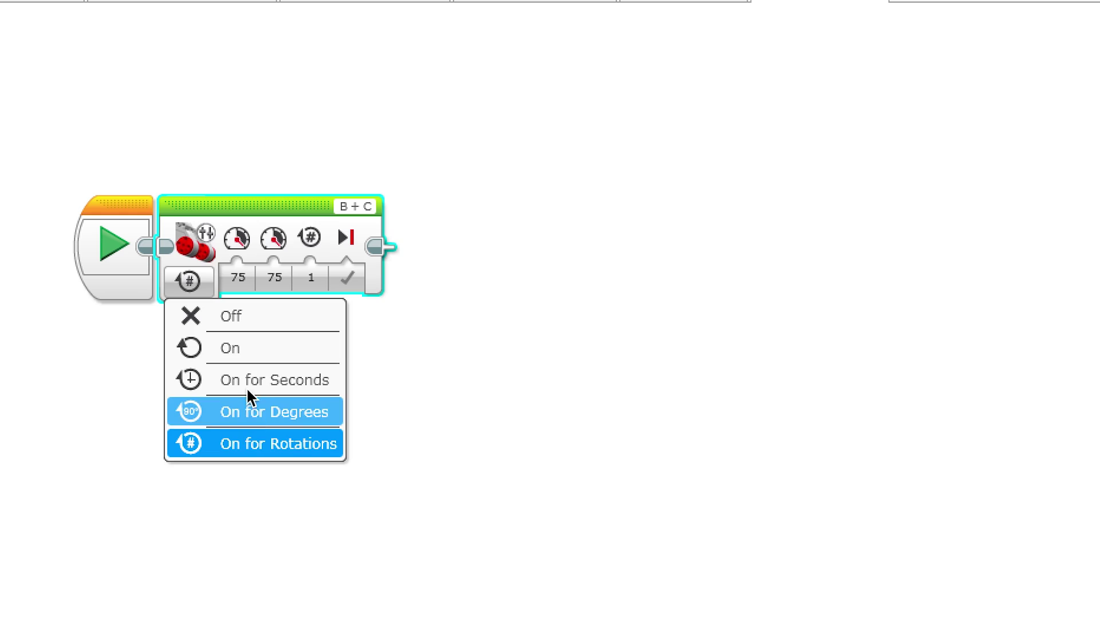
# Step: Set the Move Tank block mode to On so both motors run with no set duration
pyautogui.click(248, 345)
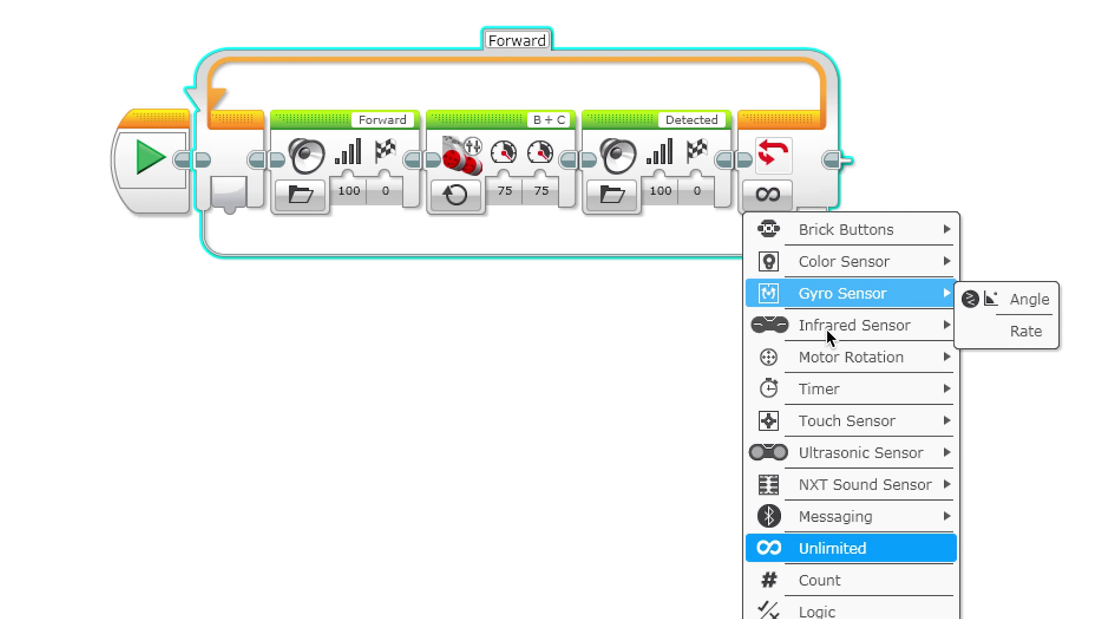
pyautogui.moveTo(846, 421)
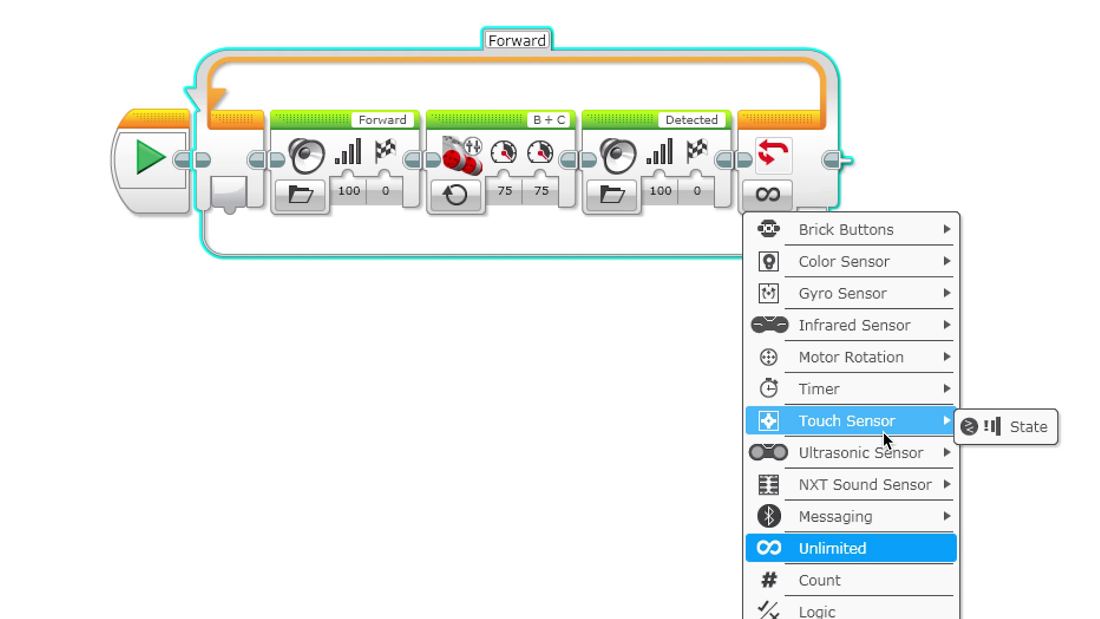
# Step: Change the Forward loop's exit condition to Touch Sensor > State
pyautogui.click(1007, 433)
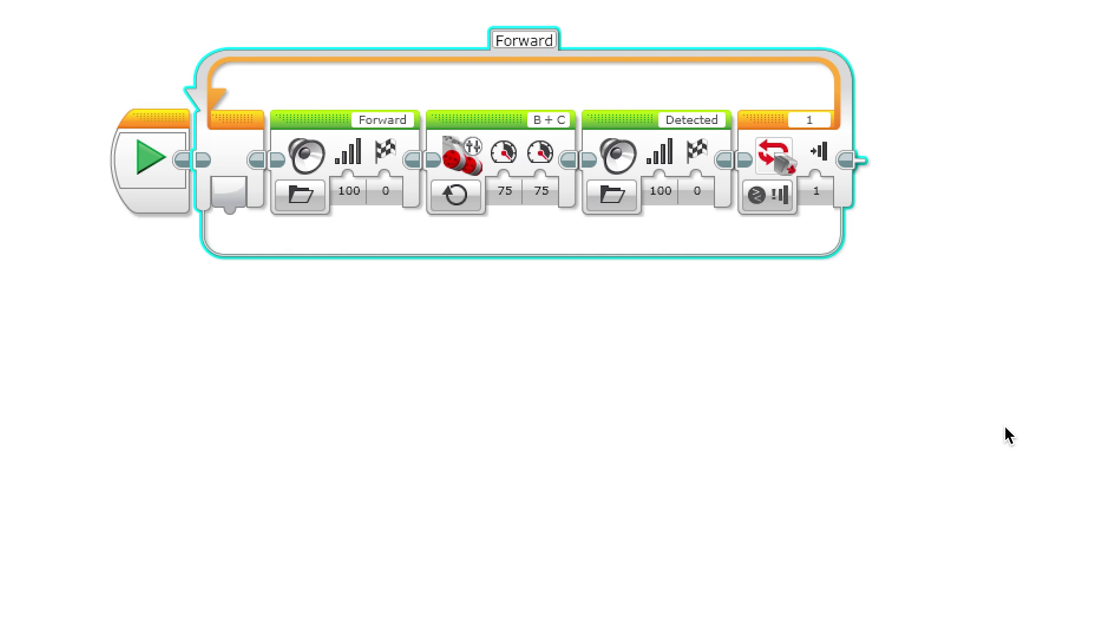
# Step: Set the loop to exit when the touch sensor is Pressed (1), keeping port 1
pyautogui.click(809, 191)
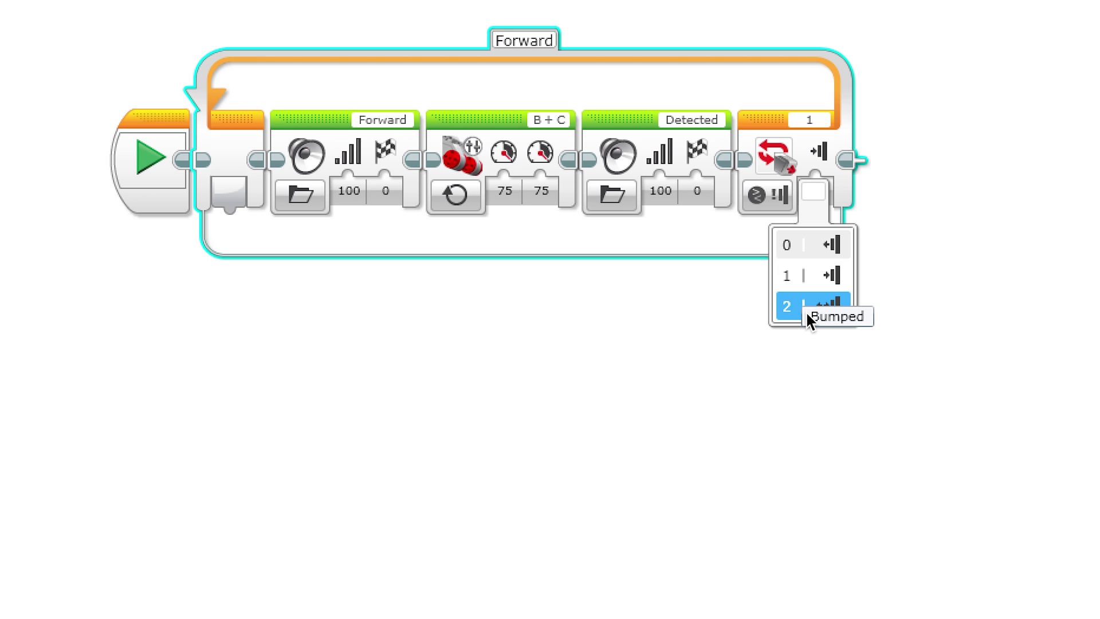
pyautogui.click(802, 278)
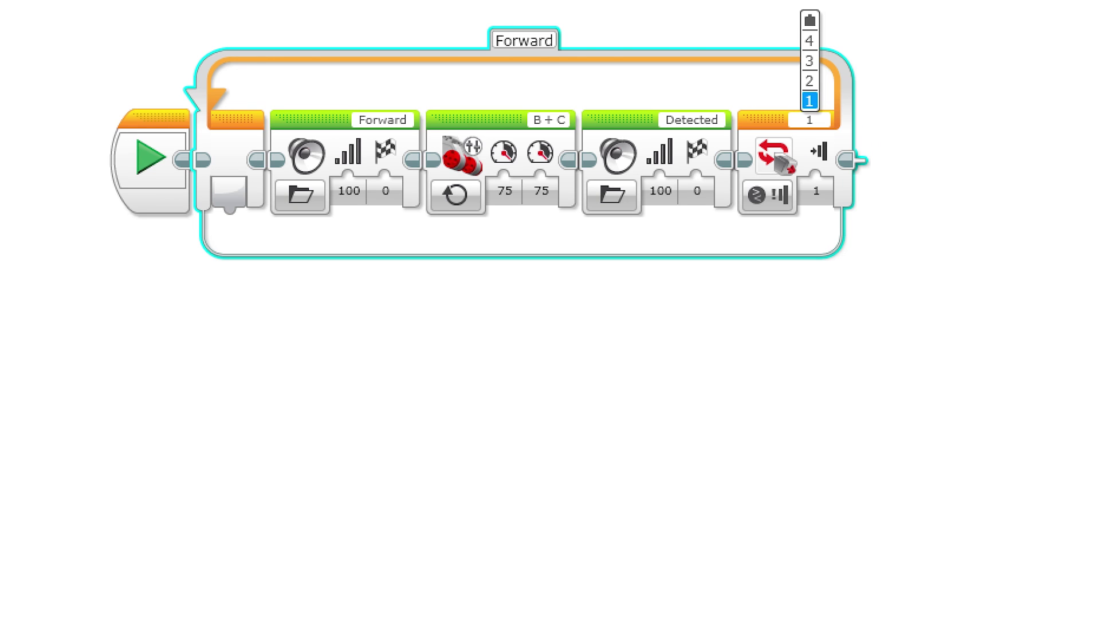
pyautogui.press('Escape')
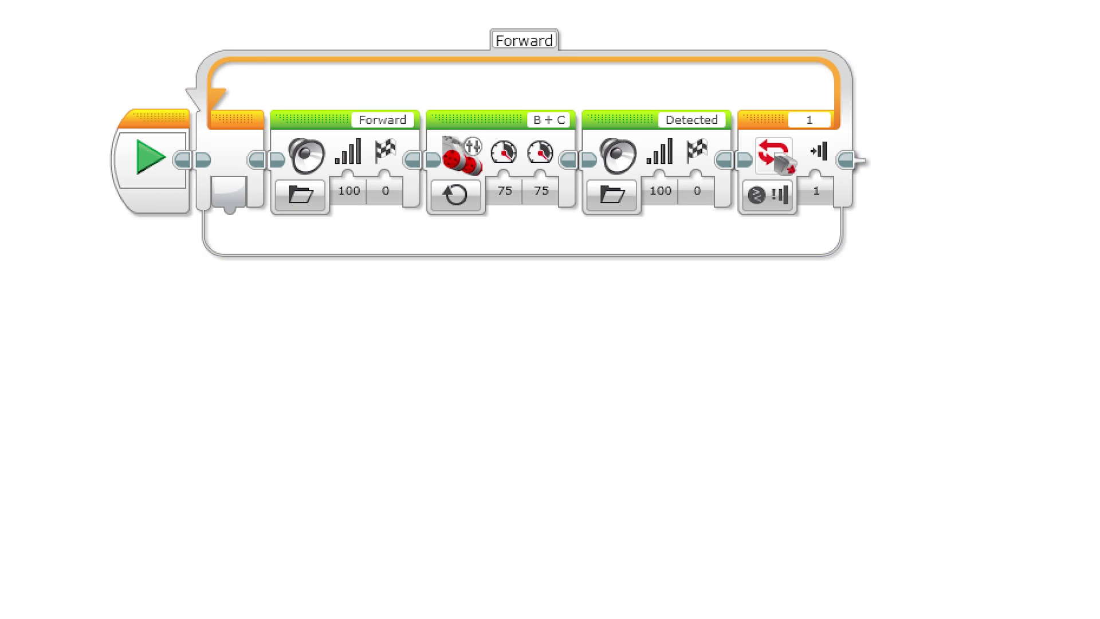
# Step: Add a Move Tank block after the Forward loop with both powers at -75
pyautogui.moveTo(967, 165); pyautogui.dragTo(968, 157)
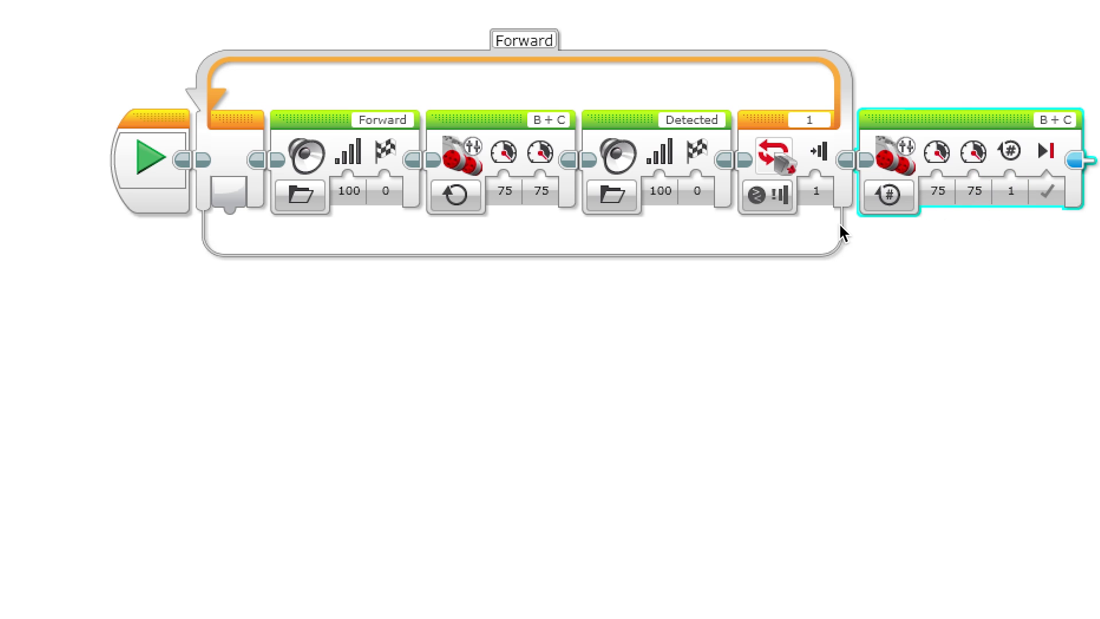
pyautogui.click(932, 192)
pyautogui.write('-75')
pyautogui.click(973, 192)
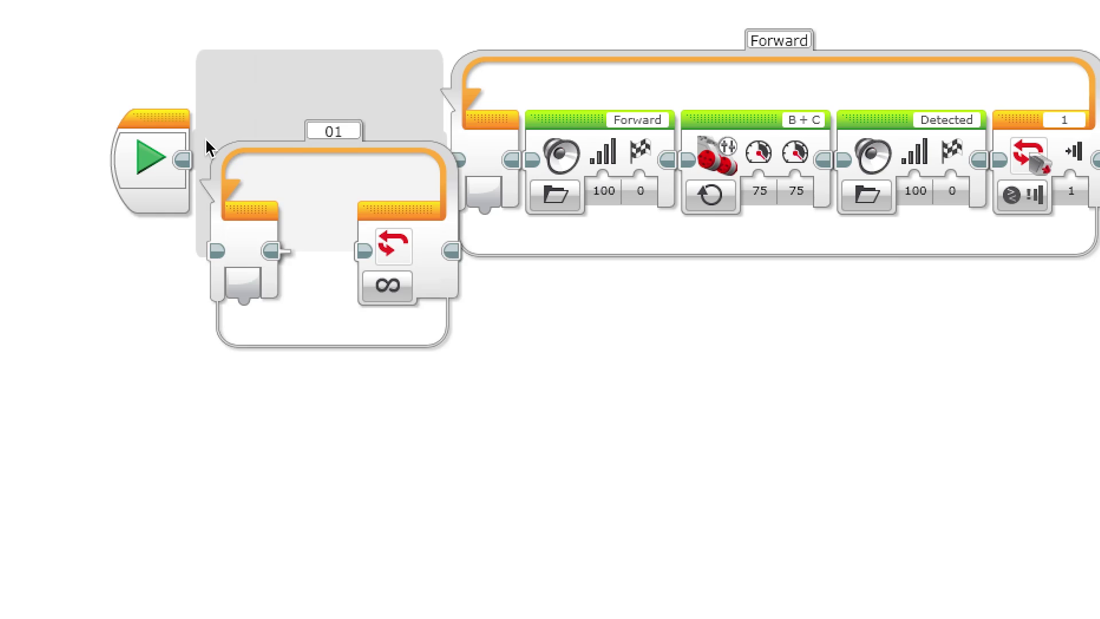
# Step: Place a new loop after Start and delete the Forward and Detected sound blocks
pyautogui.moveTo(209, 143); pyautogui.dragTo(201, 54)
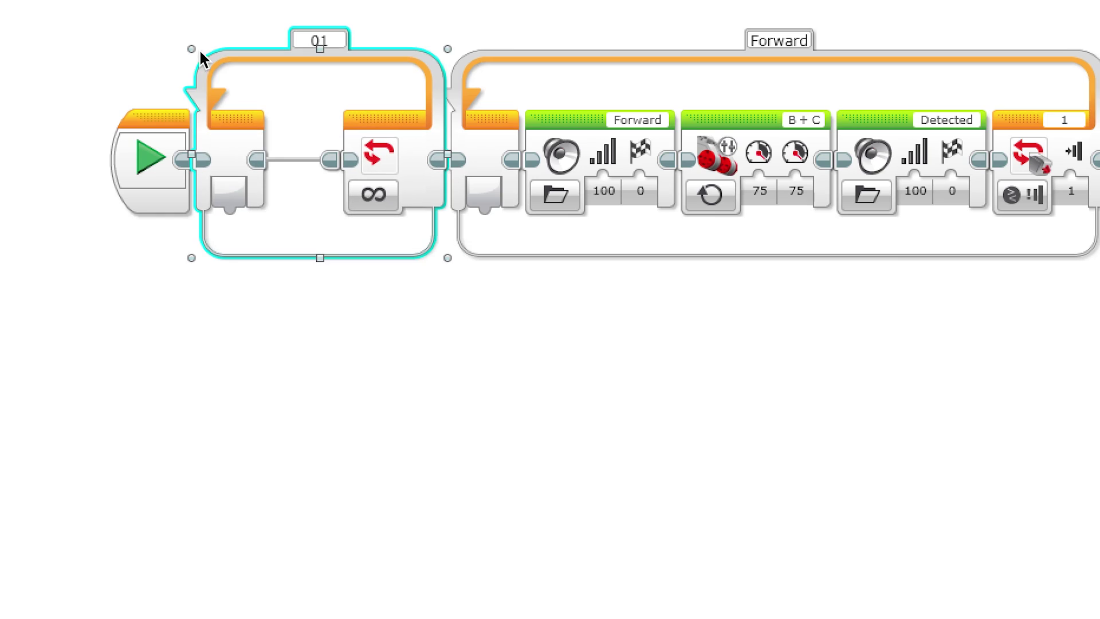
pyautogui.click(919, 146)
pyautogui.press('Delete')
pyautogui.click(630, 152)
pyautogui.press('Delete')
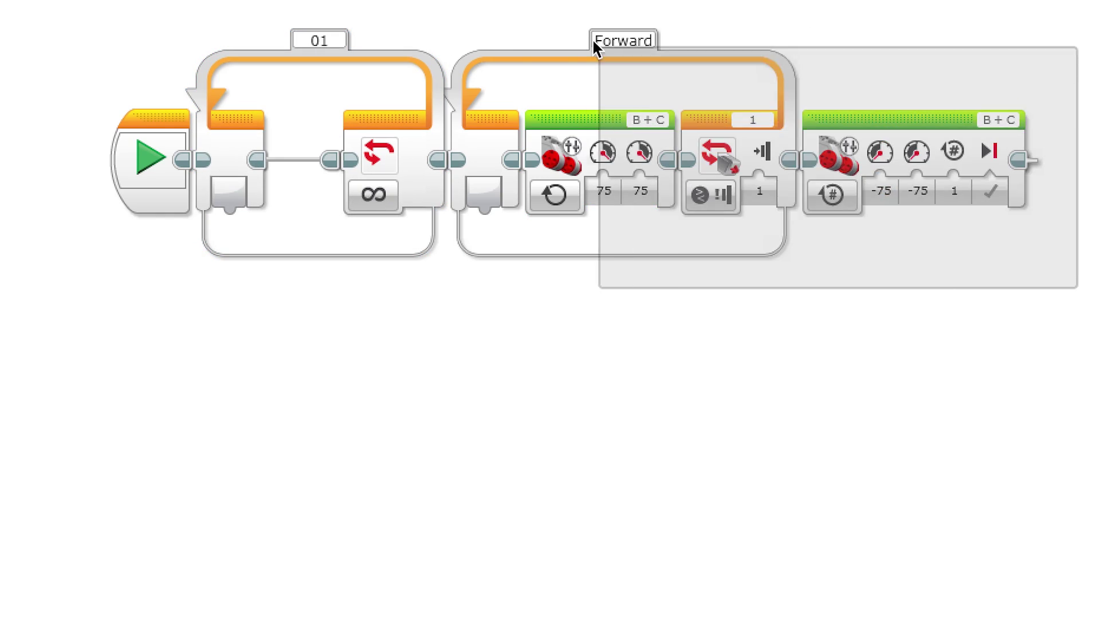
# Step: Move the Forward loop and reverse motor block inside the new loop and rename it 'Forever'
pyautogui.moveTo(1085, 301); pyautogui.dragTo(592, 38)
pyautogui.moveTo(490, 129); pyautogui.dragTo(309, 129)
pyautogui.click(583, 13)
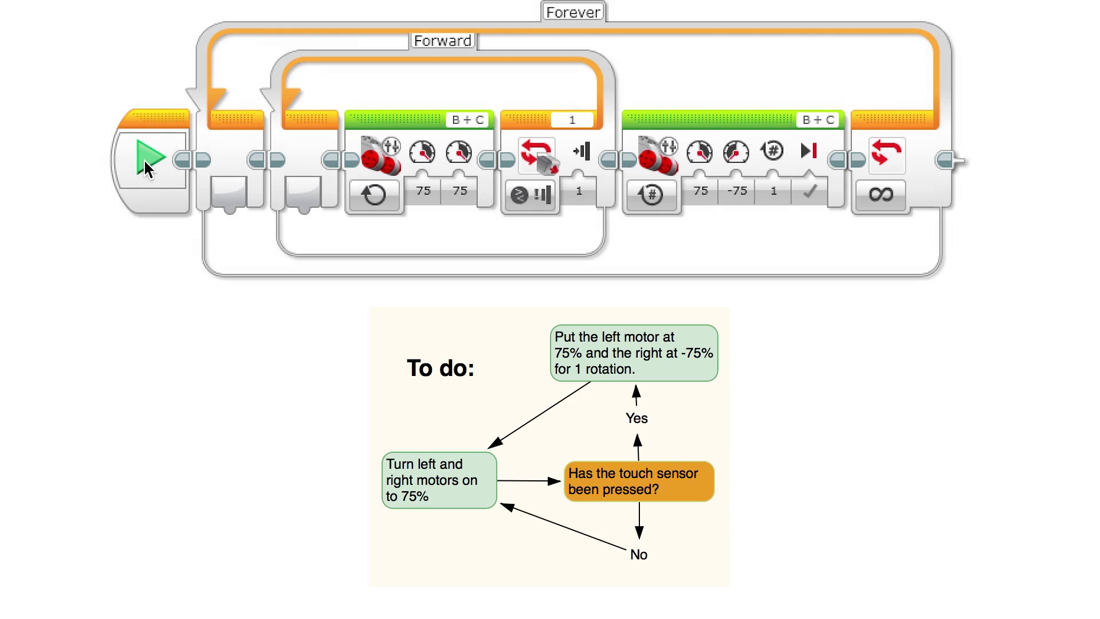
# Step: Run the program on the robot from the Start block
pyautogui.click(144, 159)
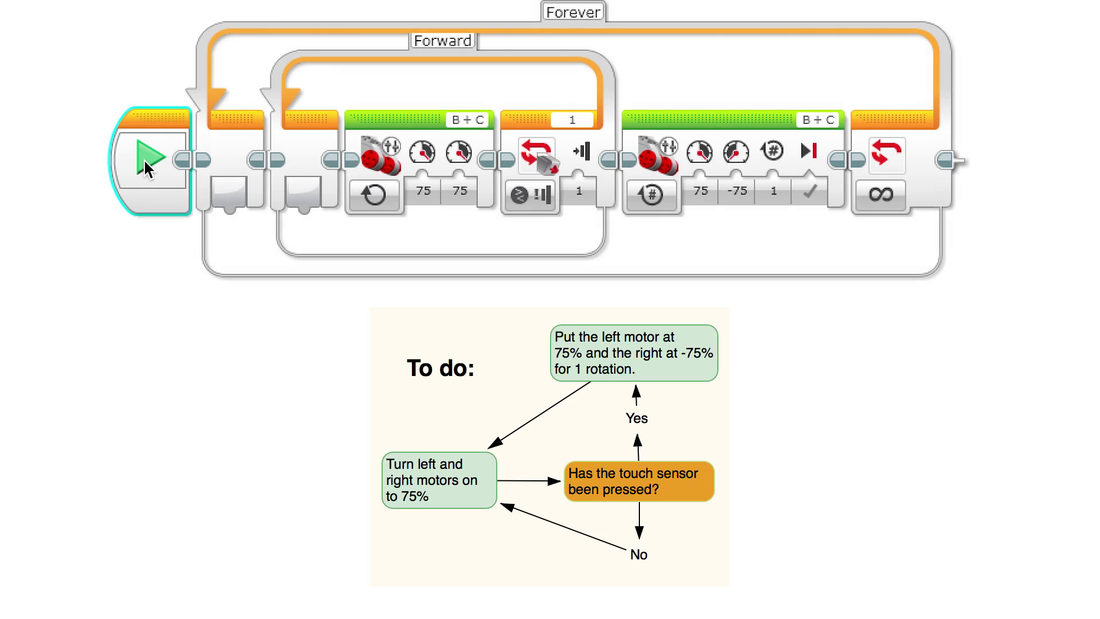